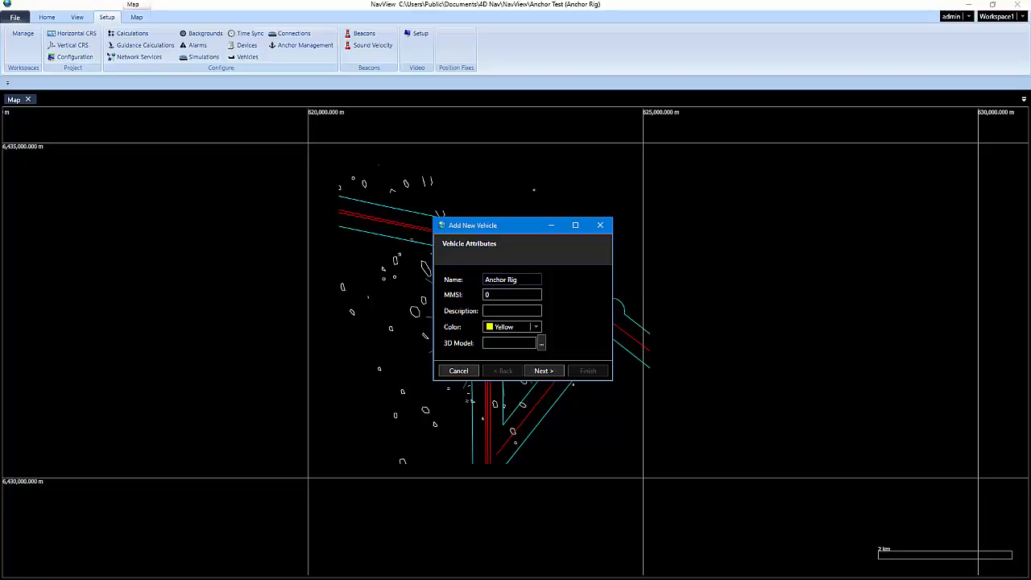
Step: Set the new Anchor Rig vehicle's color to Yellow and assign Rig.xaml as its 3D model
click(533, 327)
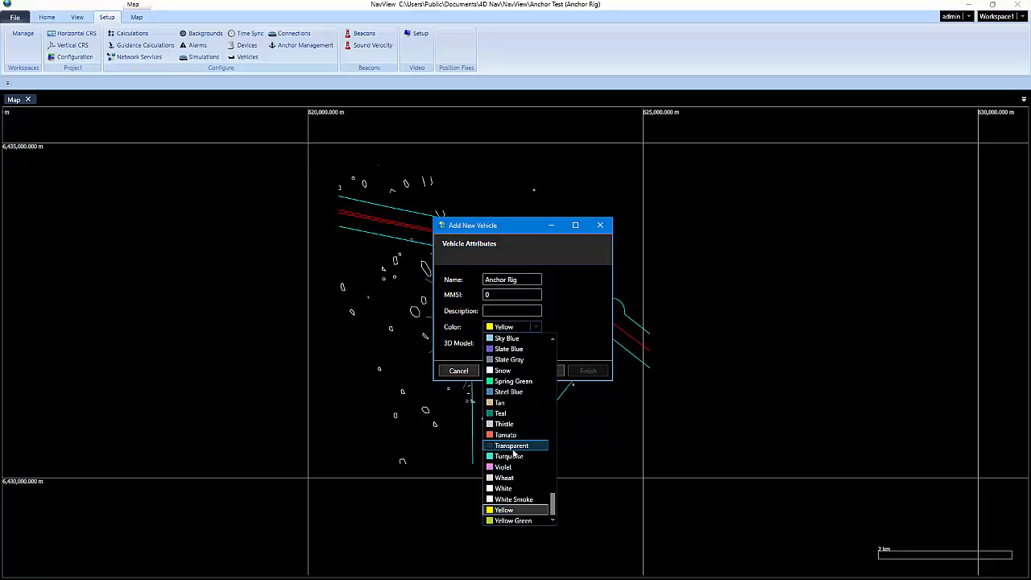
click(509, 512)
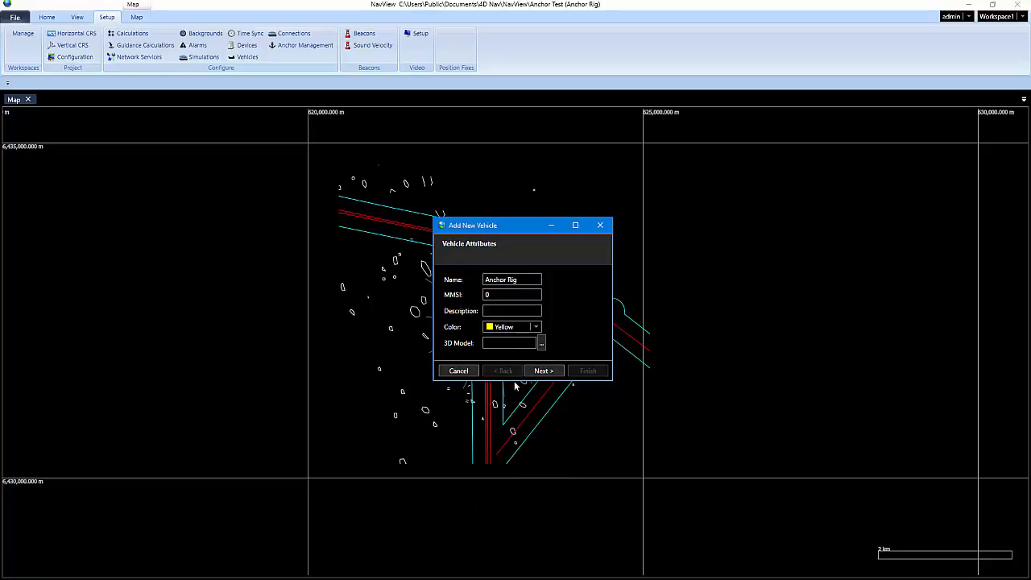
click(542, 343)
click(585, 311)
click(858, 505)
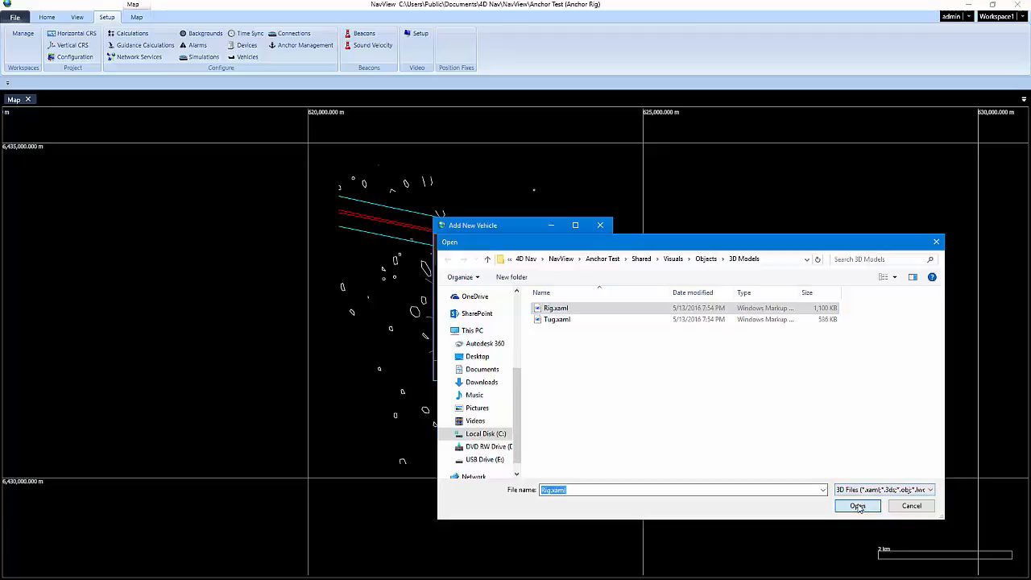
click(543, 371)
Step: Import Rig.dwg as the vehicle's 2D outline using AutoCAD layer 0, and accept the outline configuration
click(512, 282)
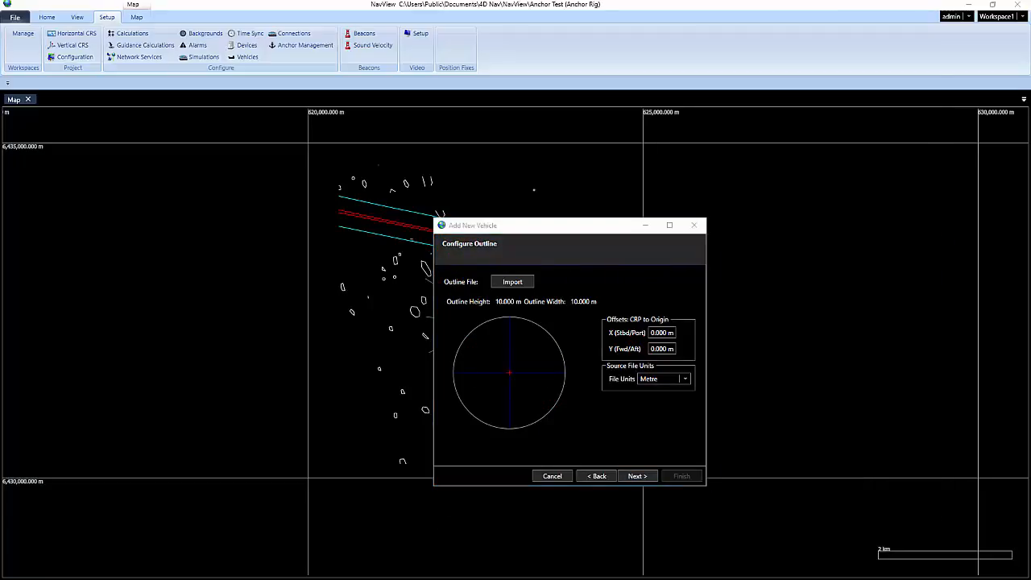
click(508, 284)
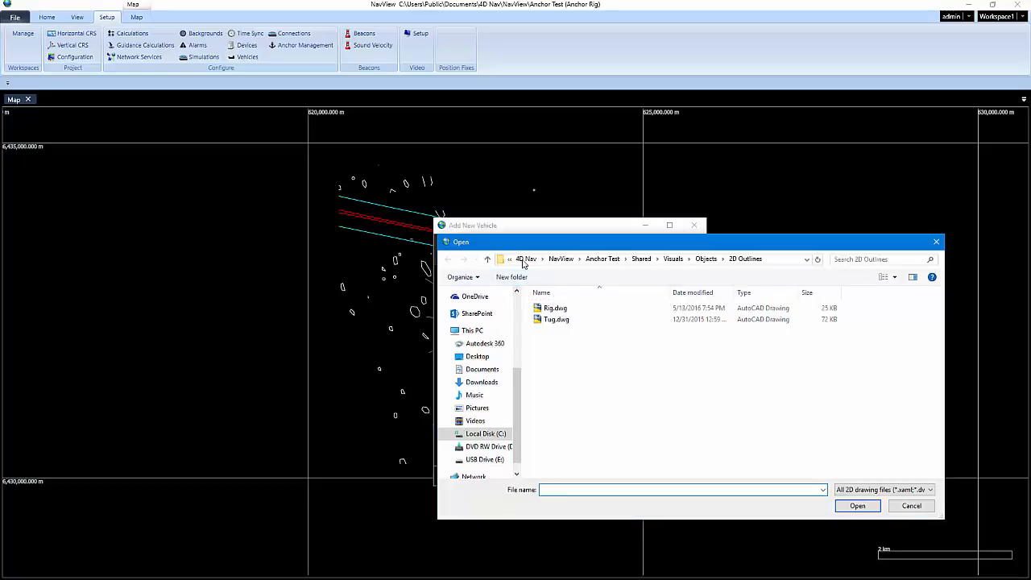
click(571, 312)
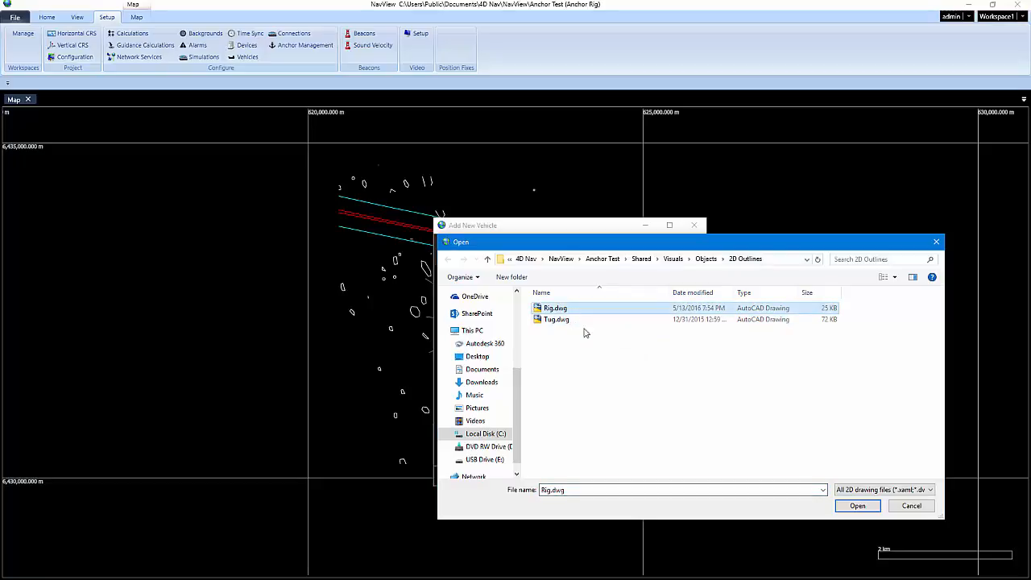
click(857, 506)
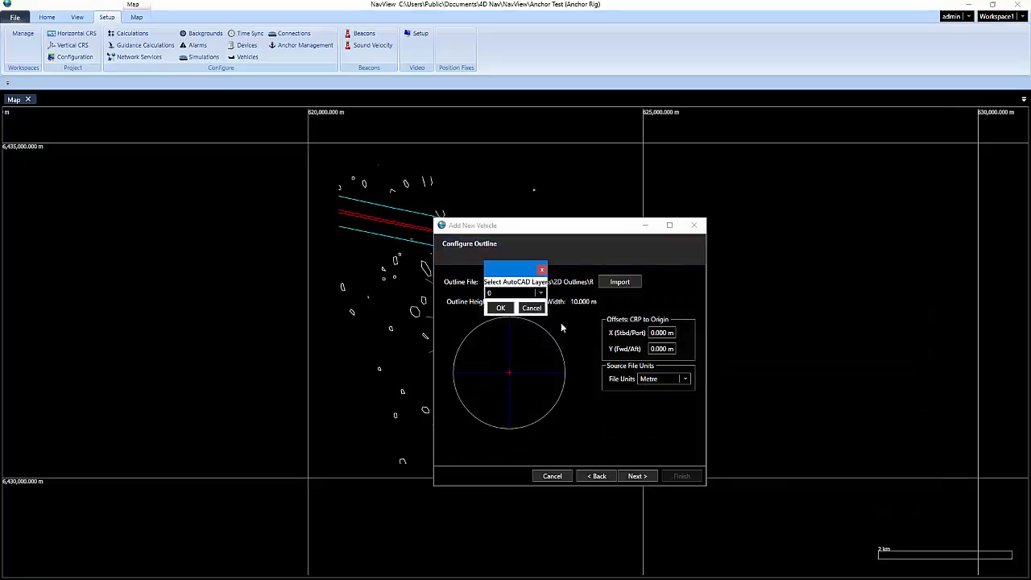
click(500, 309)
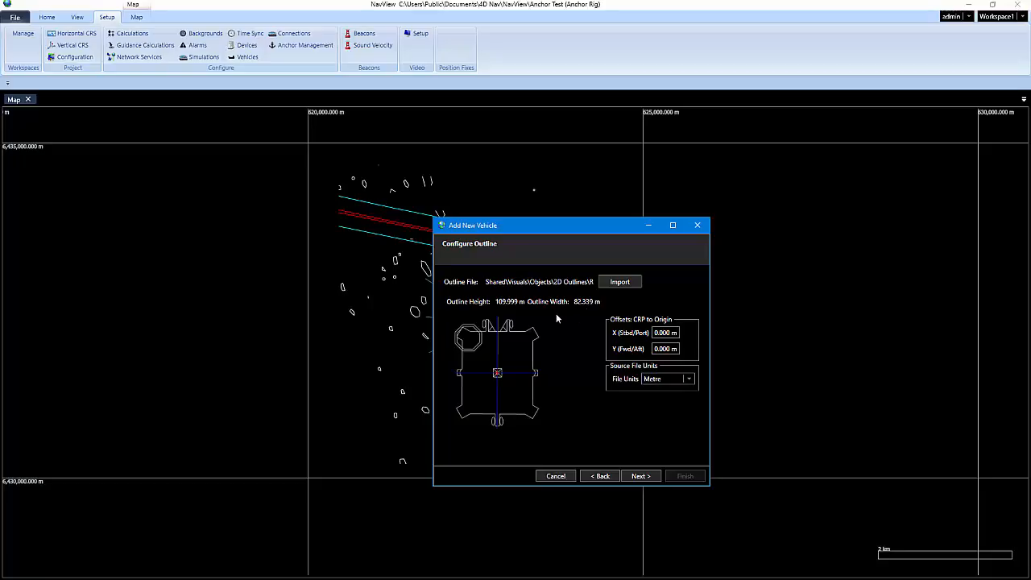
click(641, 476)
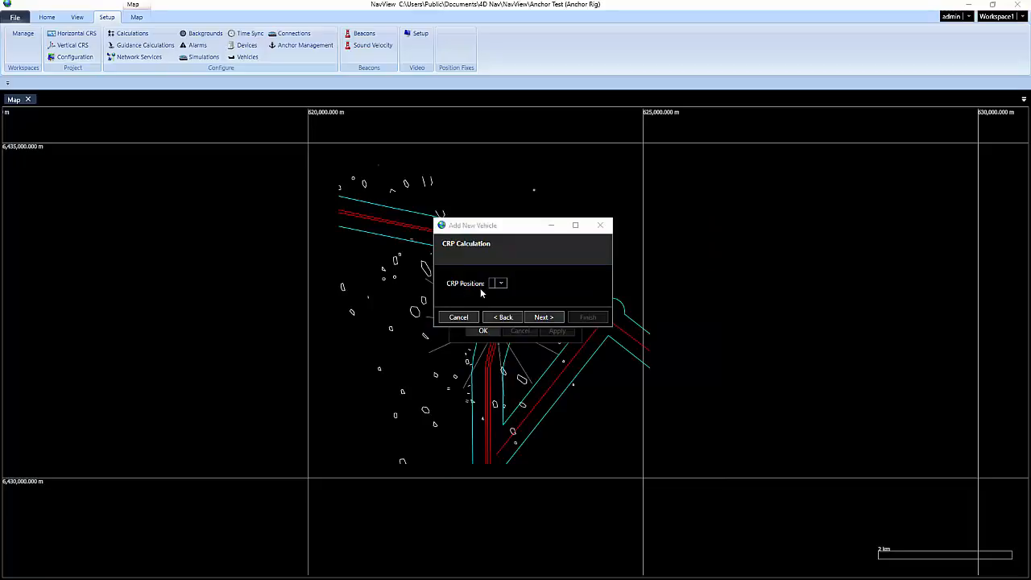
Step: Add a new Rigid Body calculation as the vehicle's CRP position and finish creating the vehicle
click(499, 283)
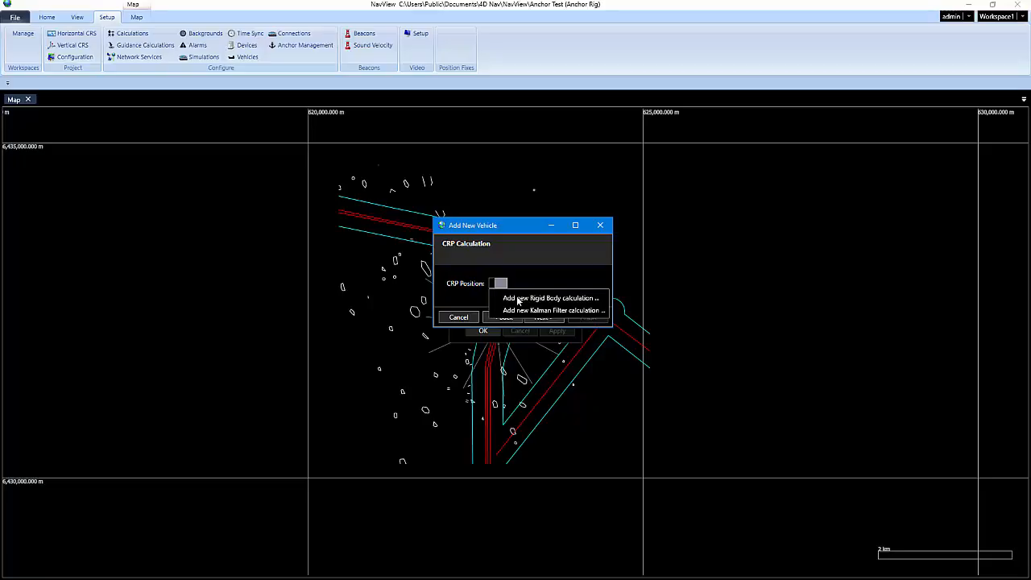
click(518, 298)
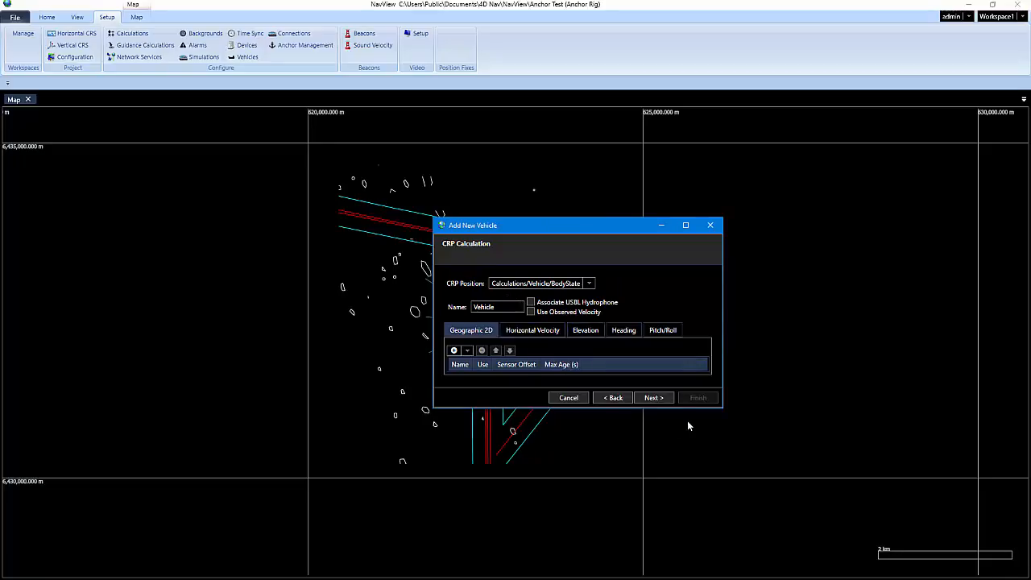
click(653, 398)
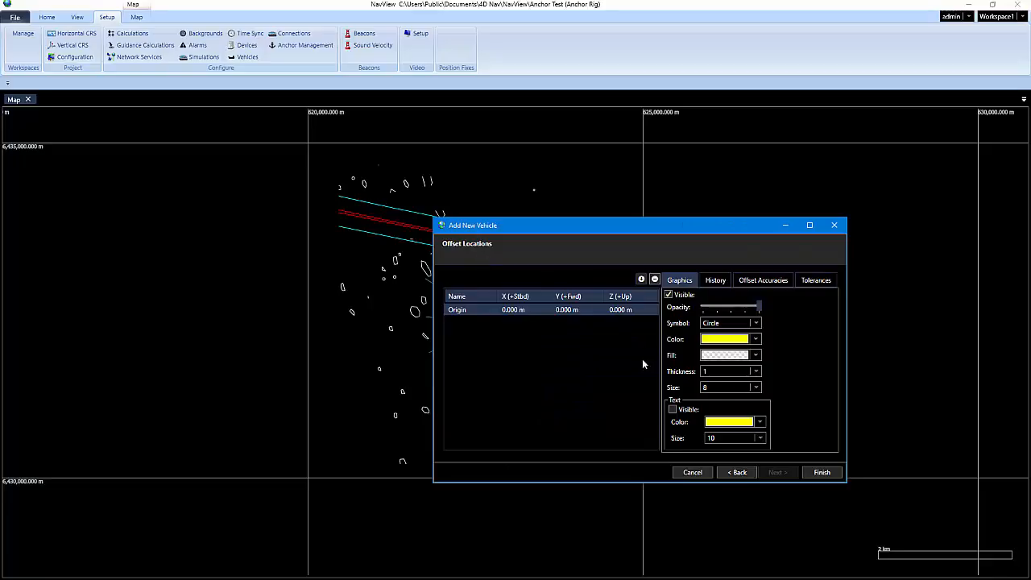
click(815, 472)
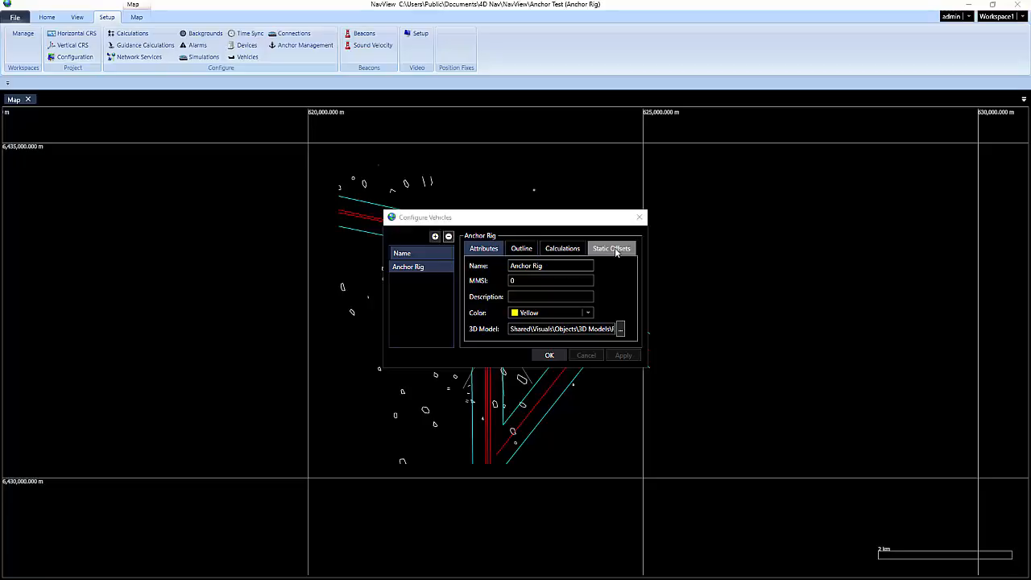
Step: Add the simulated Anchor Rig Geographic2DObservation to the vehicle's Geographic 2D calculation
click(562, 250)
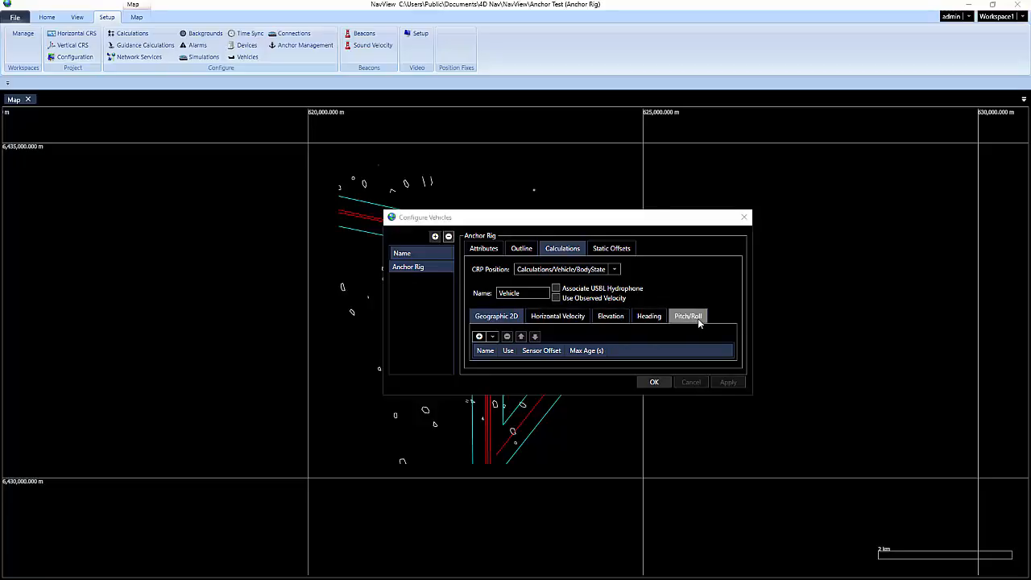
click(515, 318)
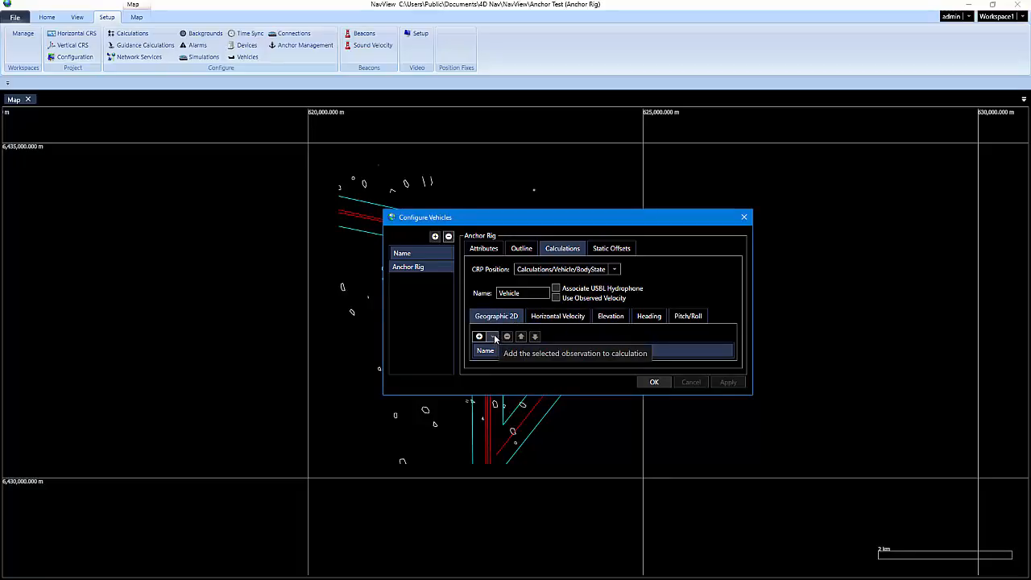
click(495, 340)
click(480, 352)
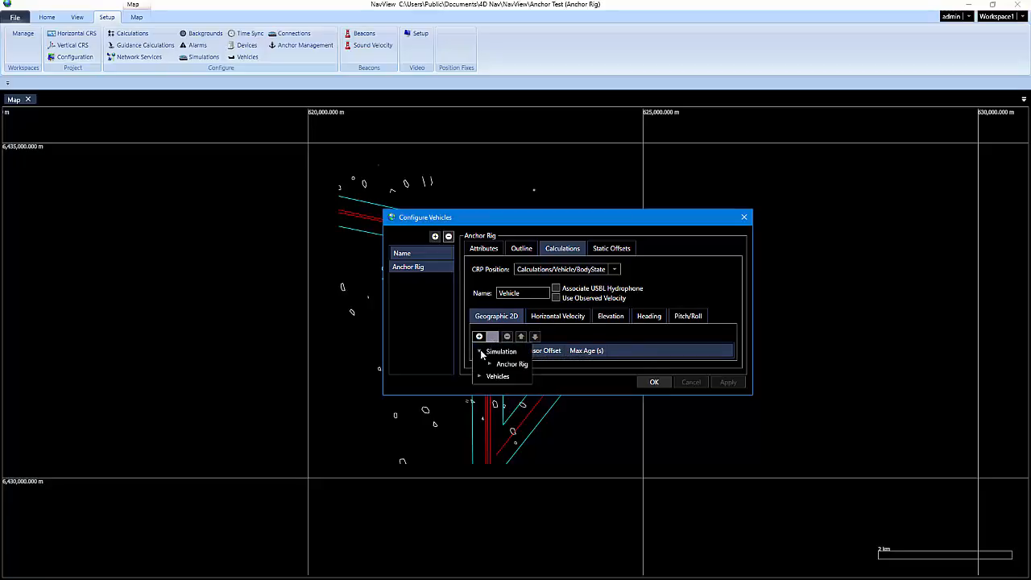
click(489, 365)
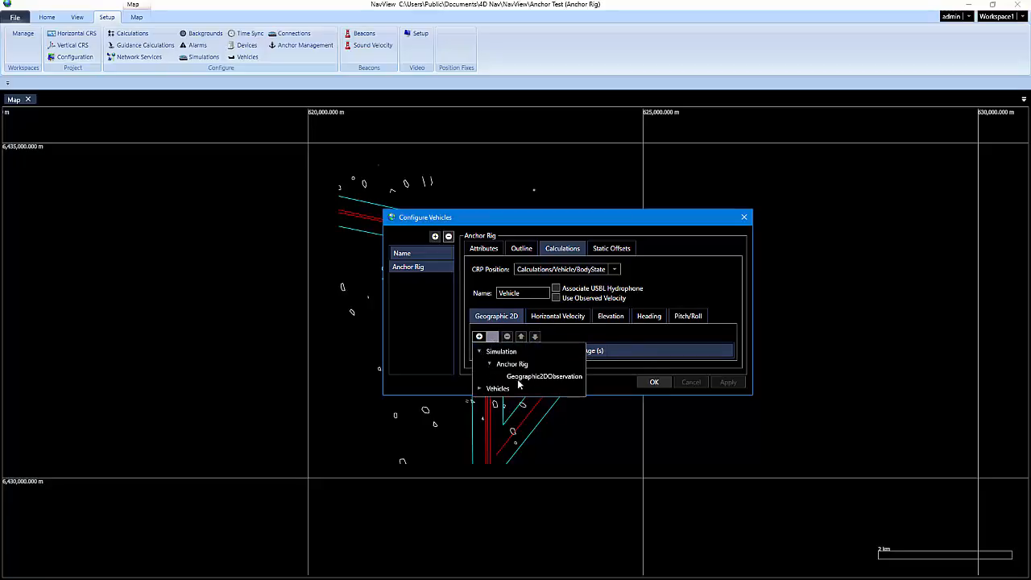
click(522, 379)
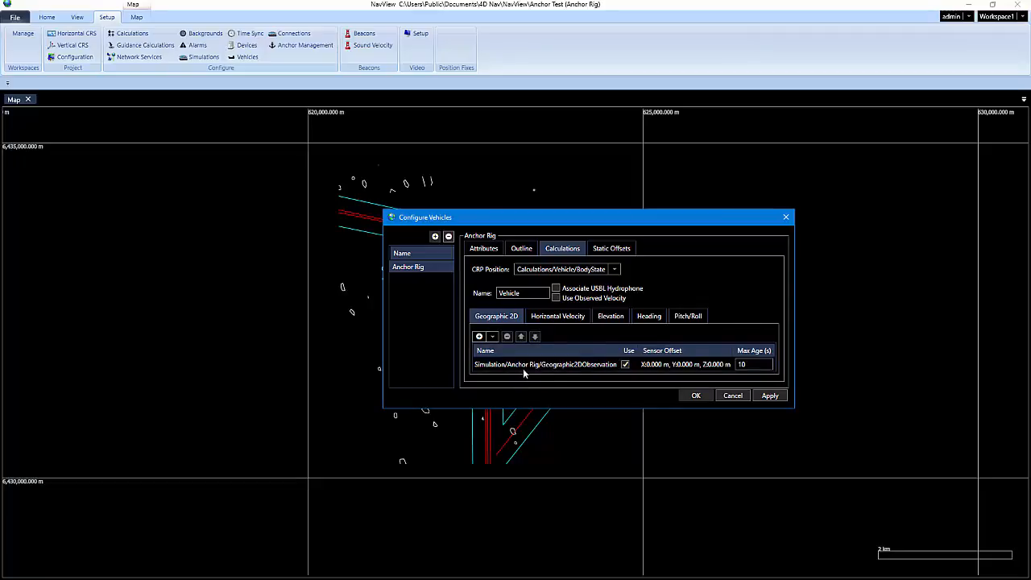
Step: Add the simulated Anchor Rig HeadingObservation to the vehicle's heading calculation and apply the changes
click(648, 316)
click(492, 337)
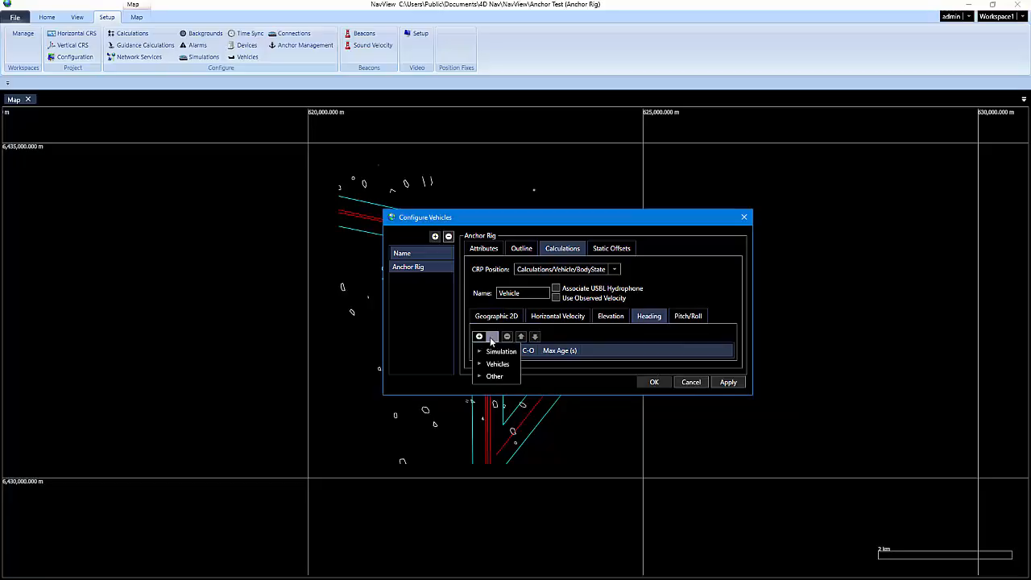
click(490, 352)
click(493, 363)
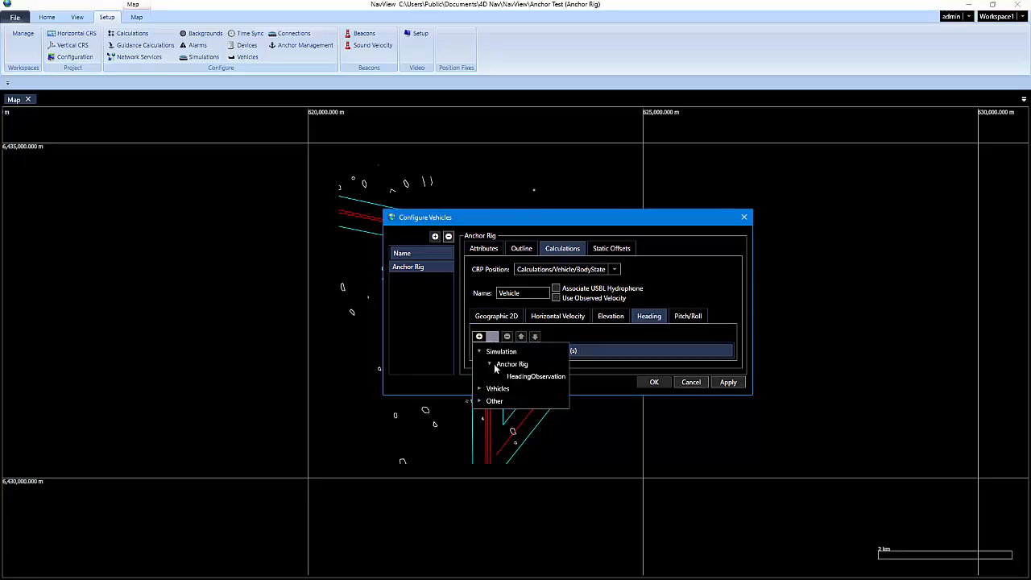
click(532, 376)
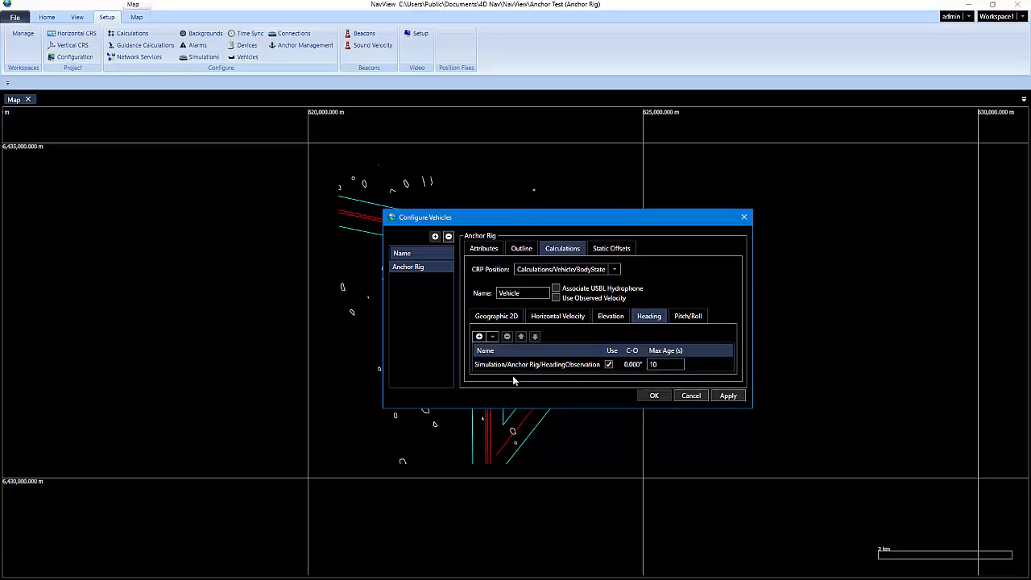
click(723, 395)
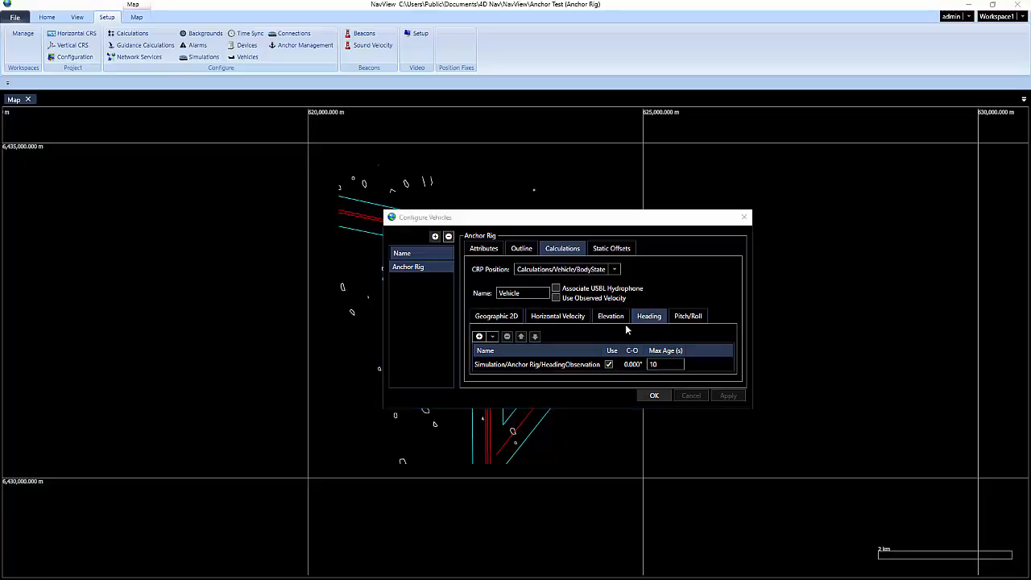
Step: Add a static offset named Fairlead 1 at X 34.720 m, Y 43.080 m and Z -28 m
click(614, 250)
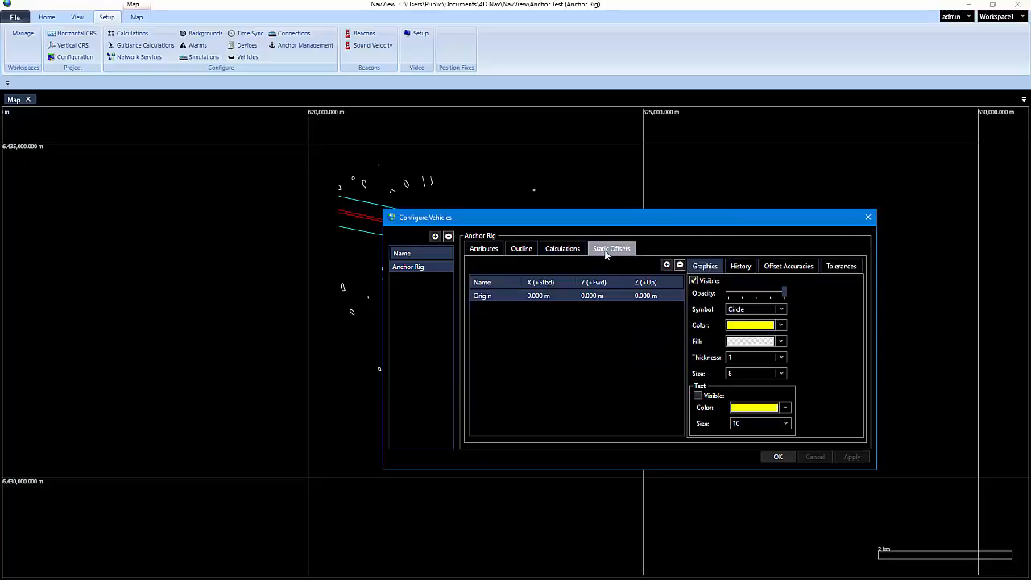
click(667, 266)
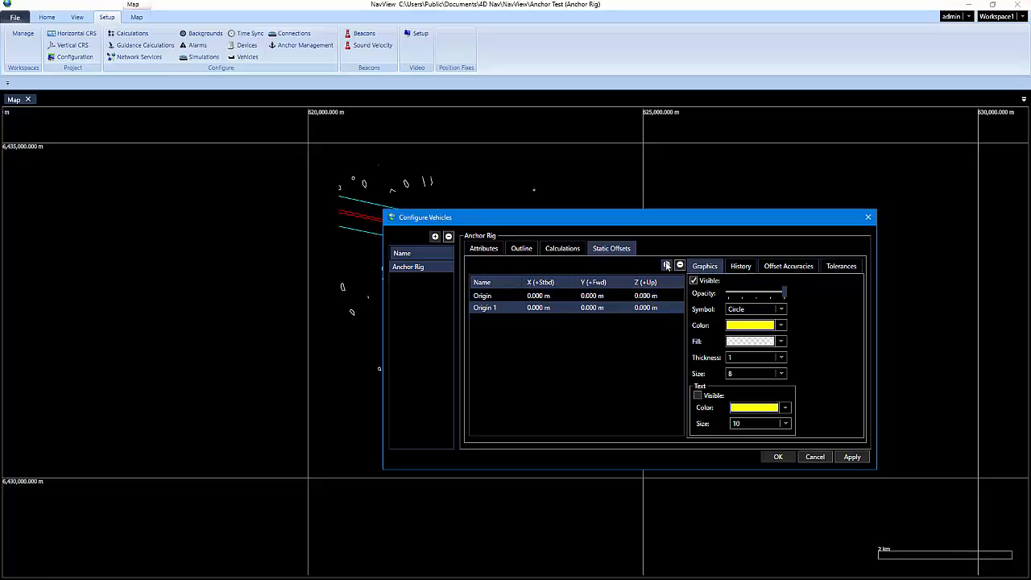
click(486, 310)
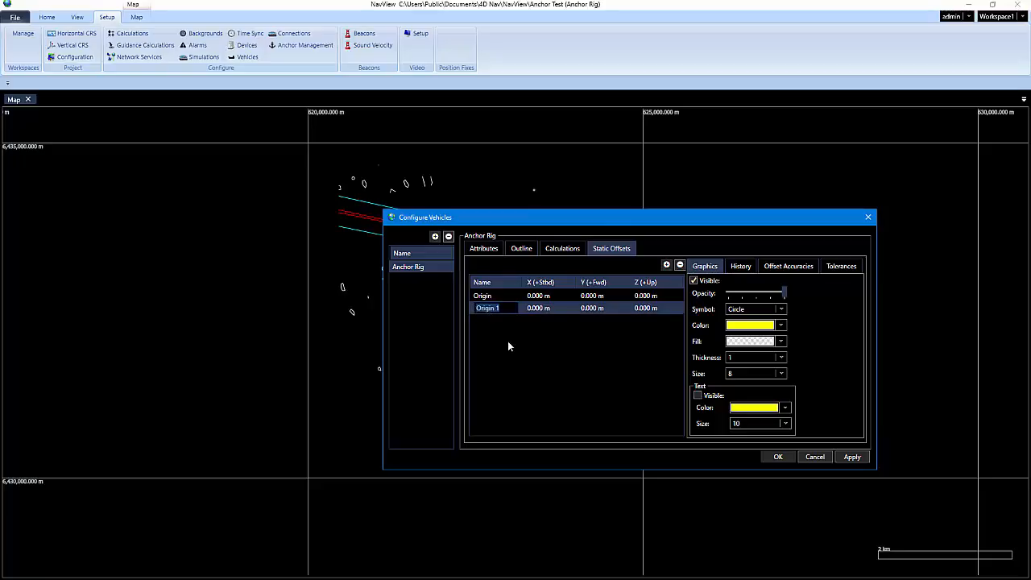
text(Fairlead)
click(543, 310)
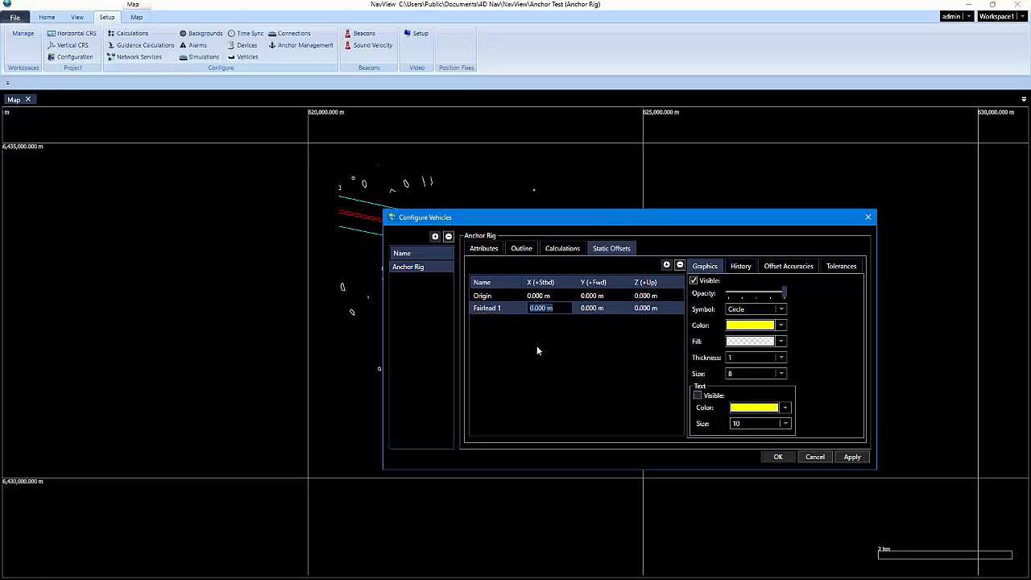
text(34.720)
click(597, 308)
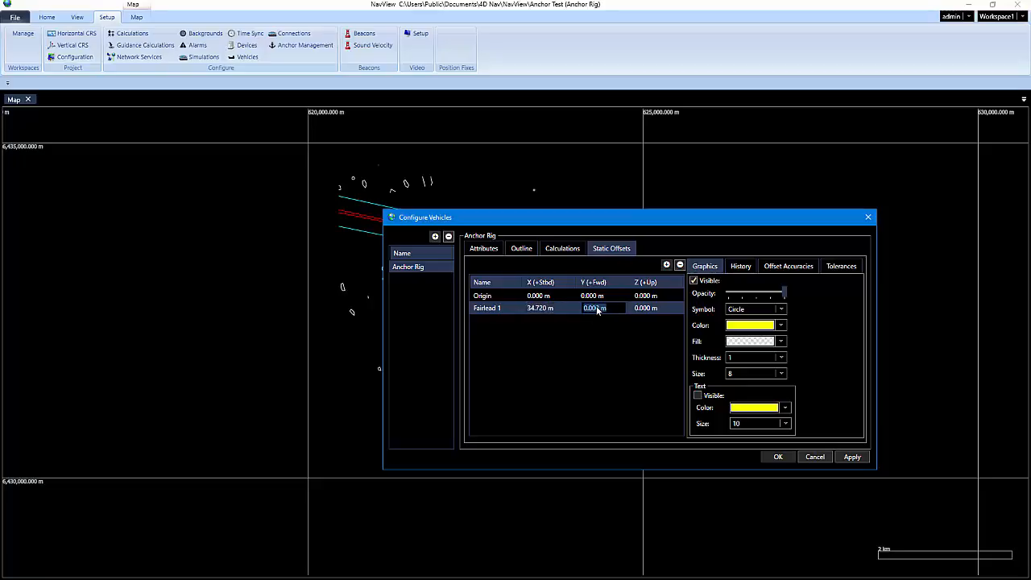
text(43.080)
click(644, 311)
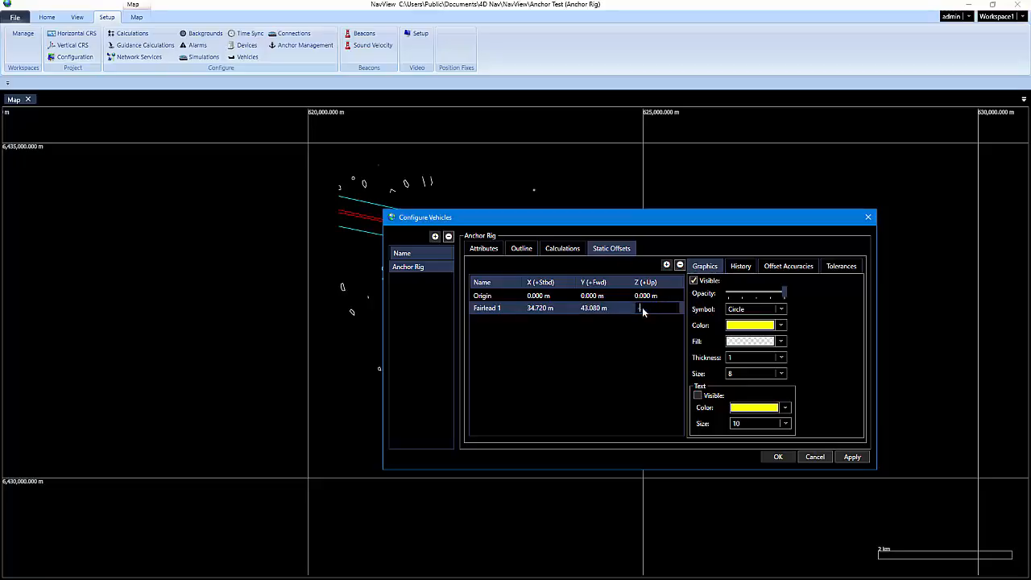
text(-28)
Step: Rename the Origin static offset as Drill Stem
click(650, 297)
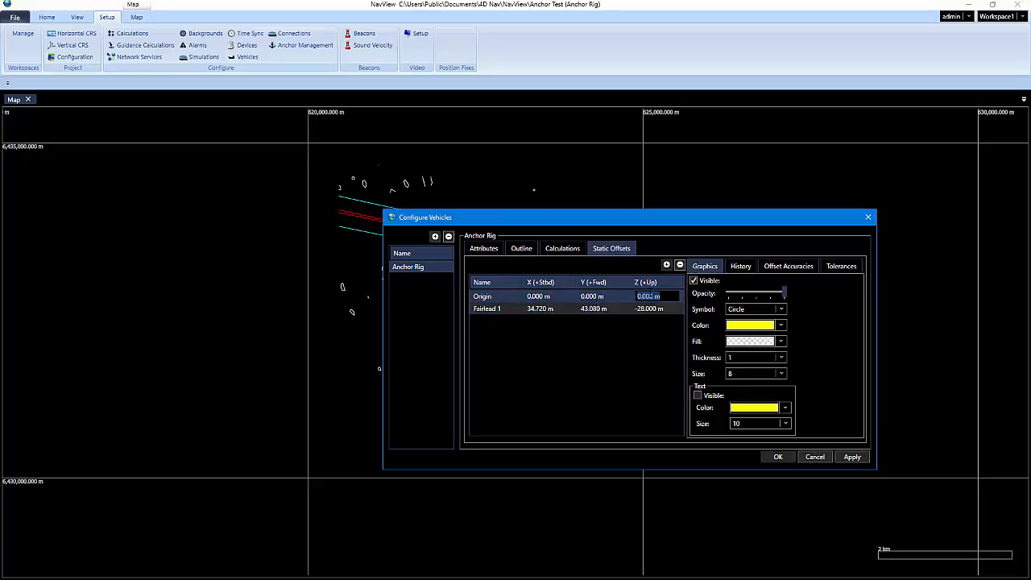
click(494, 298)
text(Drill Stem)
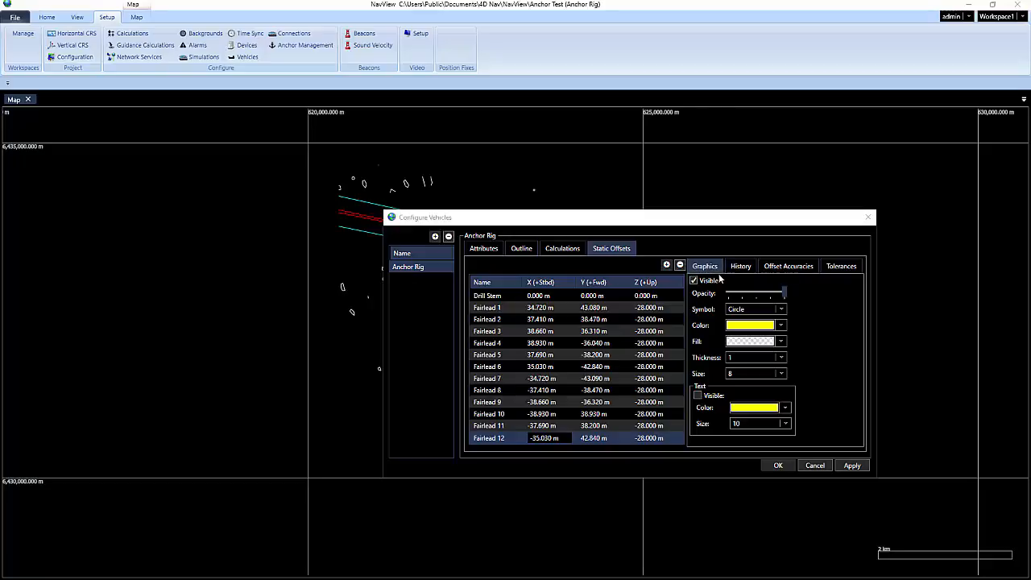
Step: Apply the Anchor Rig's static offsets, close the vehicle configuration and inspect the rig on the map
click(852, 466)
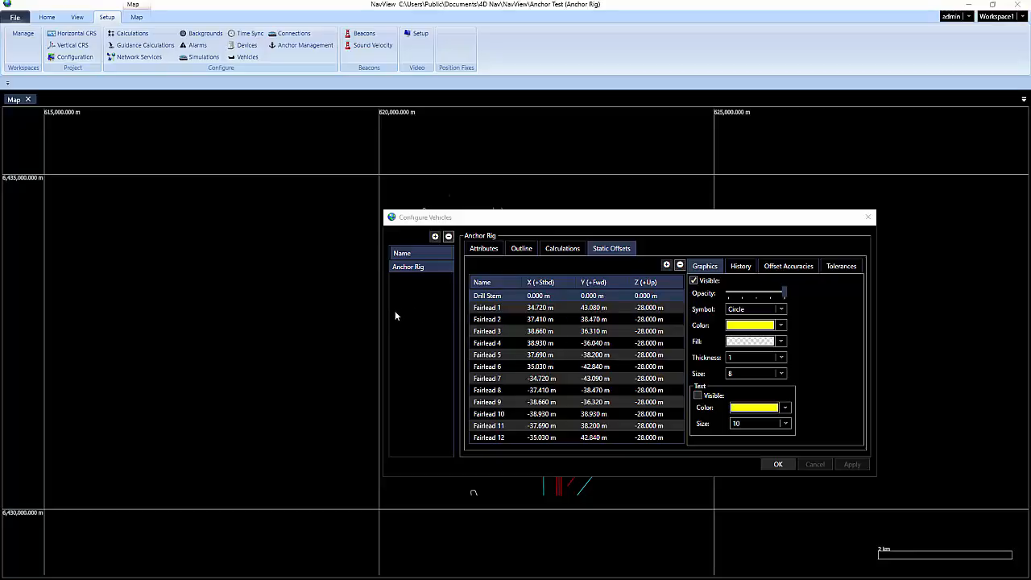
click(859, 469)
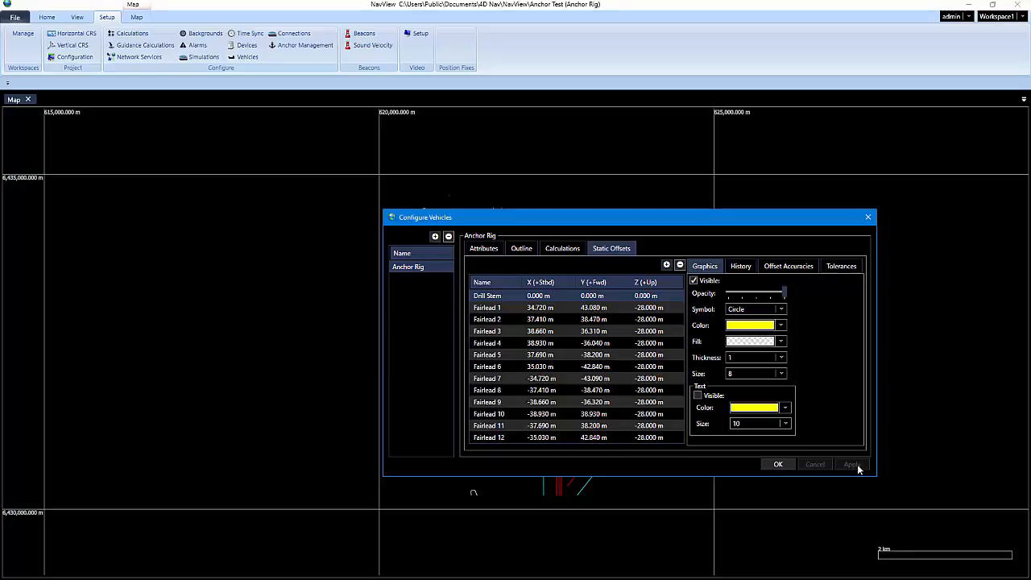
click(777, 465)
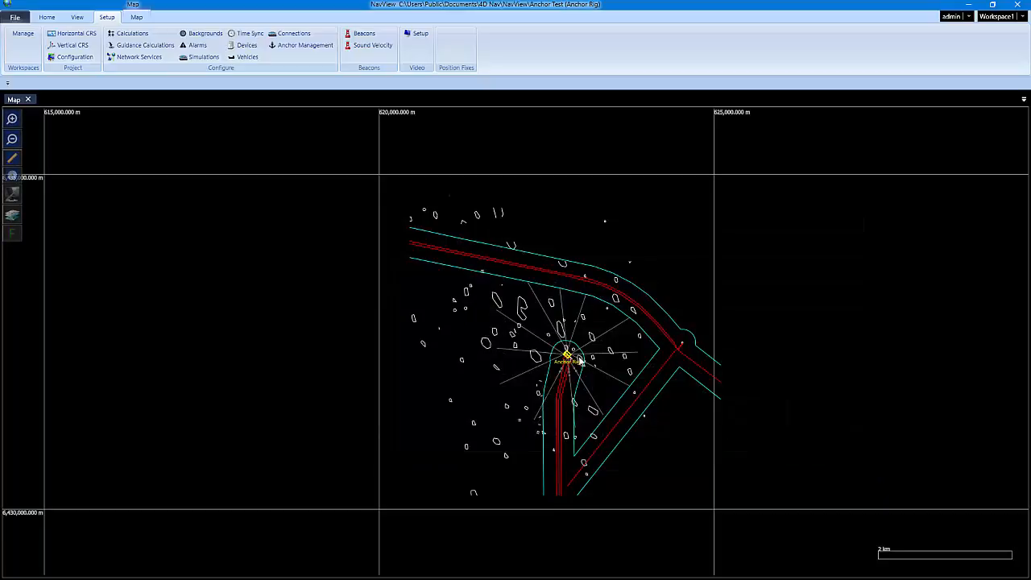
scroll(568, 355, up, 8)
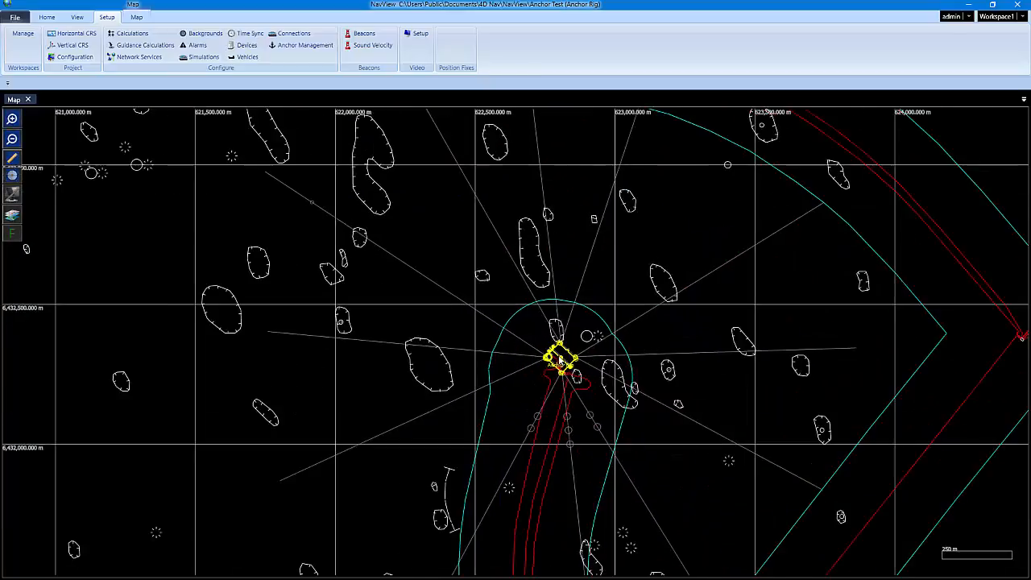
scroll(562, 360, up, 2)
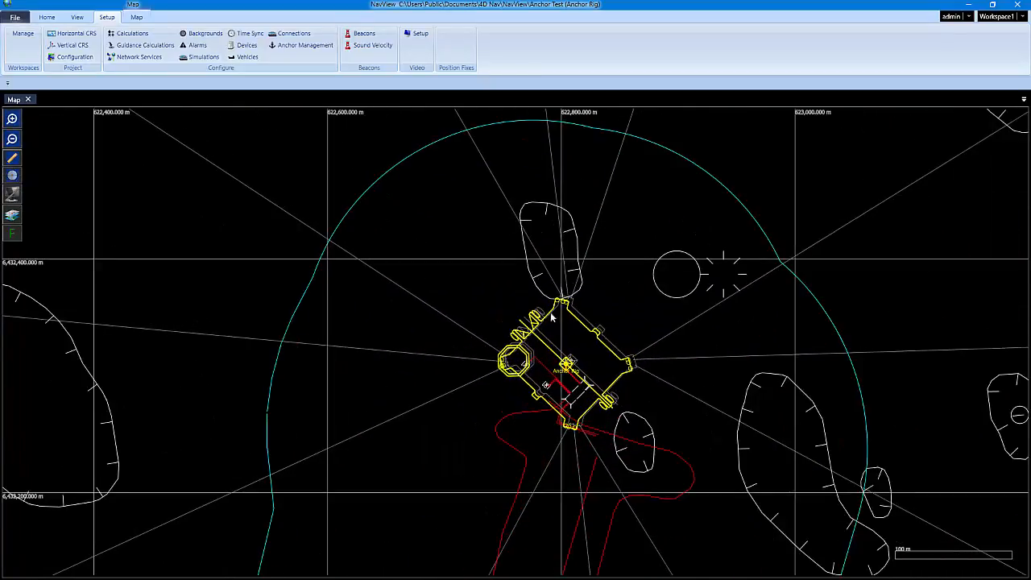